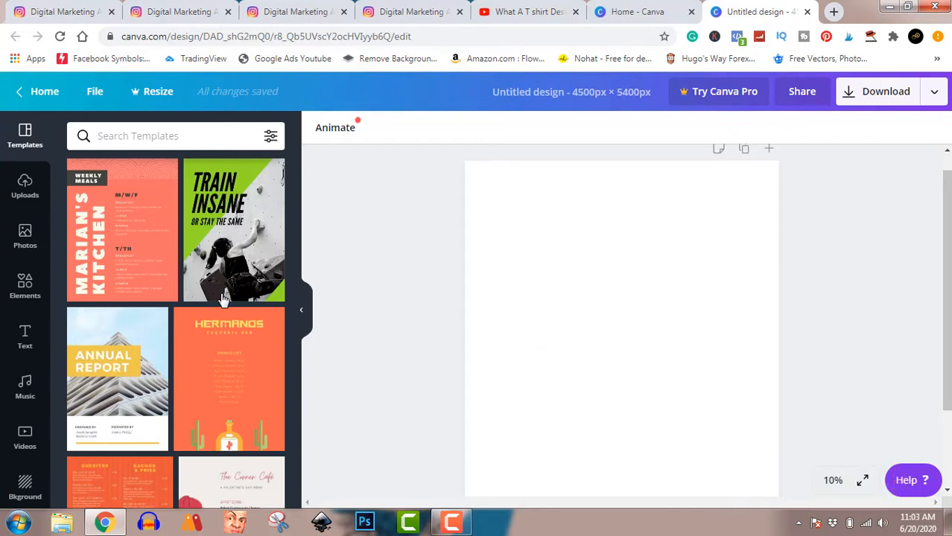
- Look through the editor's content categories, including the extra apps and integrations, the folders and the photo library
{"action": "scroll", "coordinate": [19, 385], "scroll_direction": "down", "scroll_amount": 2}
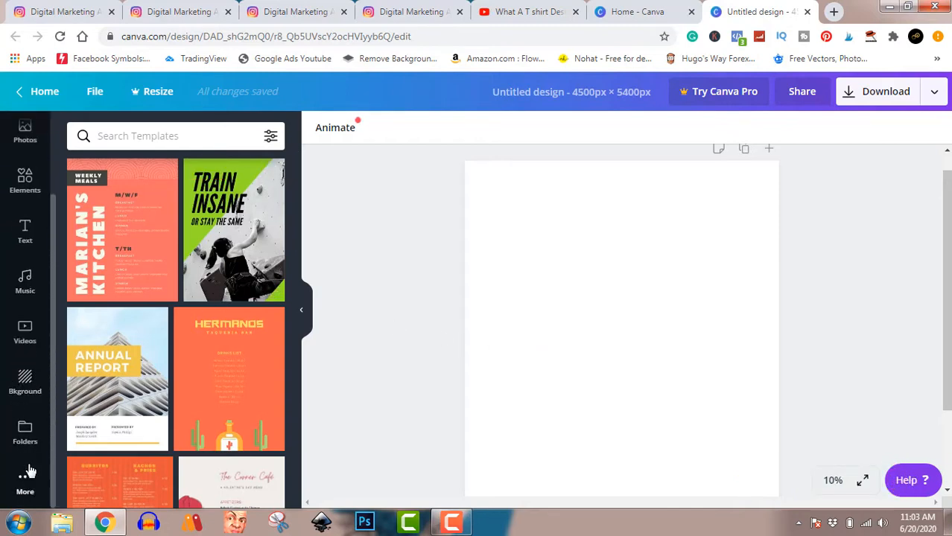
{"action": "scroll", "coordinate": [26, 442], "scroll_direction": "up", "scroll_amount": 1}
{"action": "scroll", "coordinate": [26, 442], "scroll_direction": "down", "scroll_amount": 1}
{"action": "scroll", "coordinate": [27, 406], "scroll_direction": "up", "scroll_amount": 2}
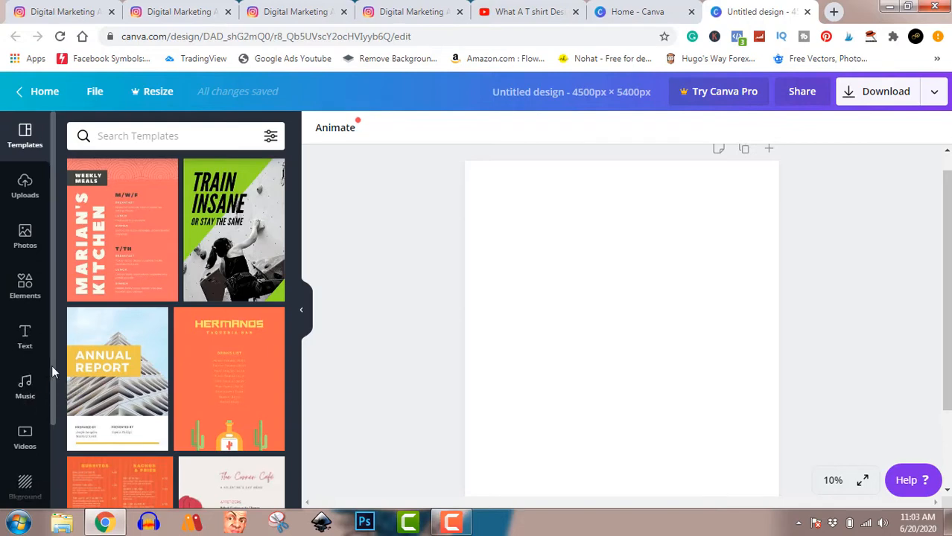
{"action": "left_click_drag", "start_coordinate": [51, 380], "coordinate": [56, 469]}
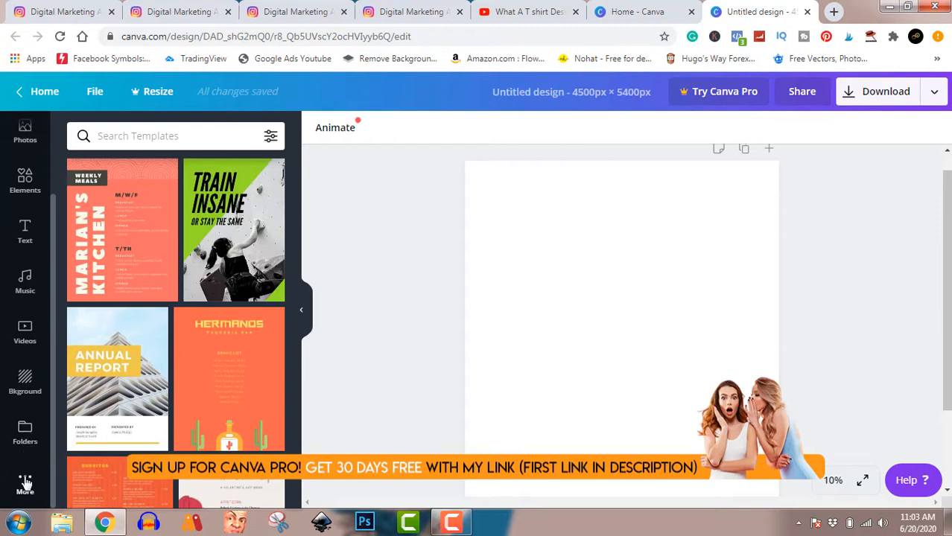
{"action": "left_click", "coordinate": [26, 484]}
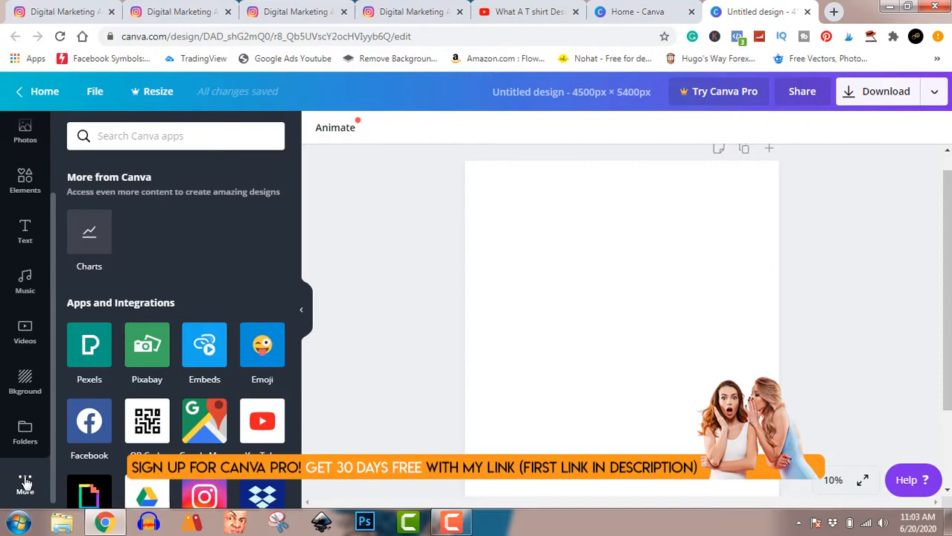
{"action": "left_click", "coordinate": [26, 434]}
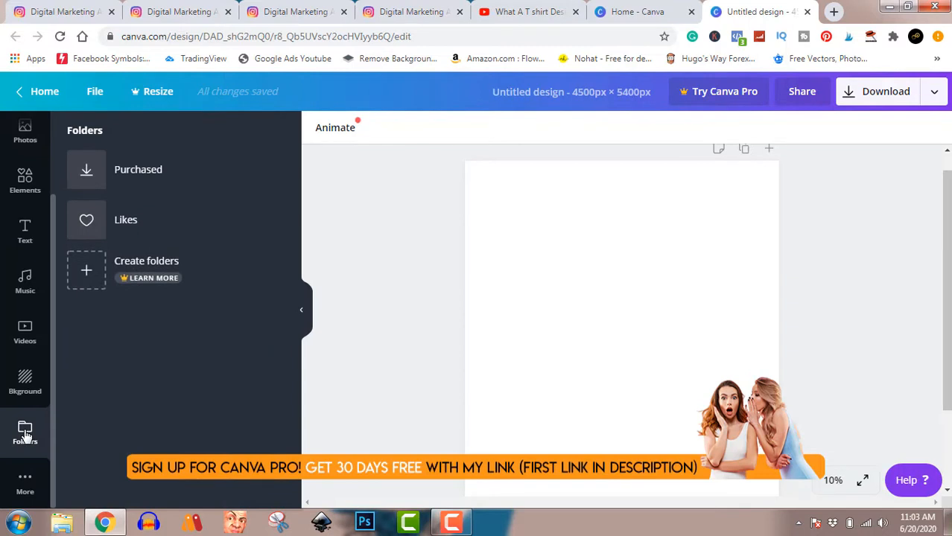
{"action": "scroll", "coordinate": [25, 434], "scroll_direction": "up", "scroll_amount": 2}
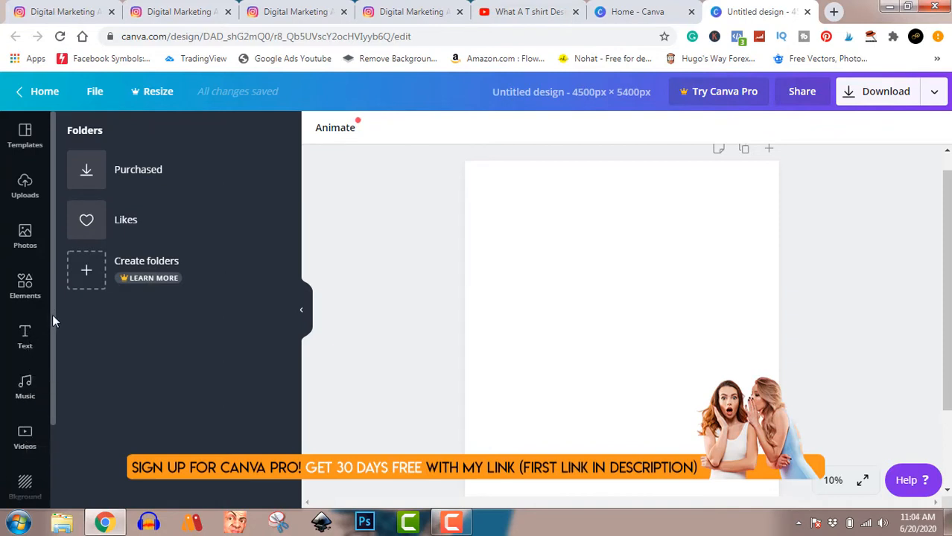
{"action": "left_click", "coordinate": [24, 234]}
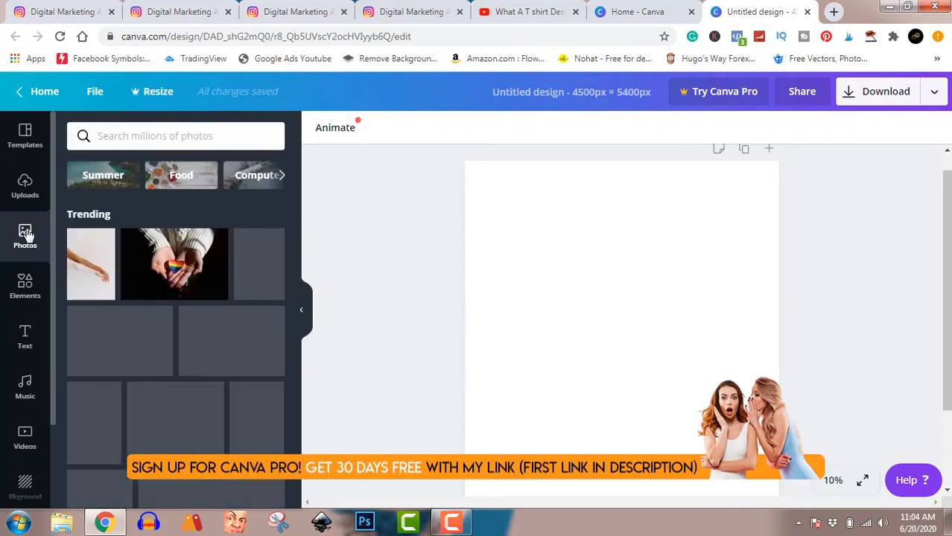
- Upload the ninja image "nin edit" from the Pictures library to the design's uploaded images
{"action": "left_click", "coordinate": [24, 188]}
{"action": "left_click", "coordinate": [157, 134]}
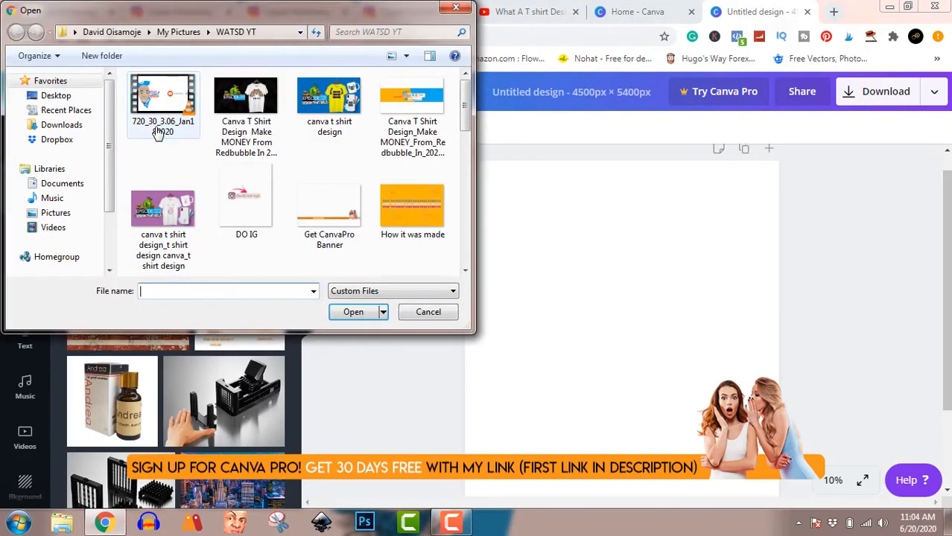
{"action": "left_click", "coordinate": [64, 215]}
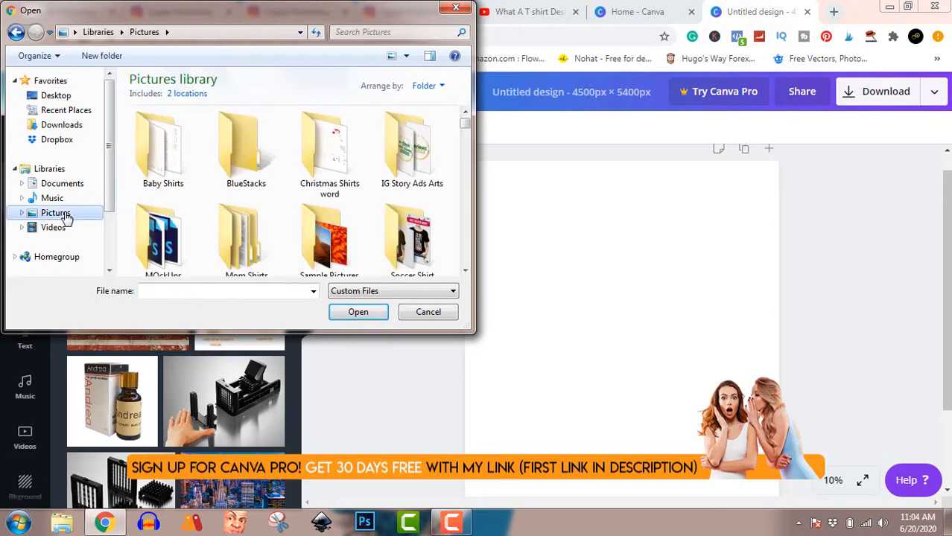
{"action": "left_click", "coordinate": [249, 252]}
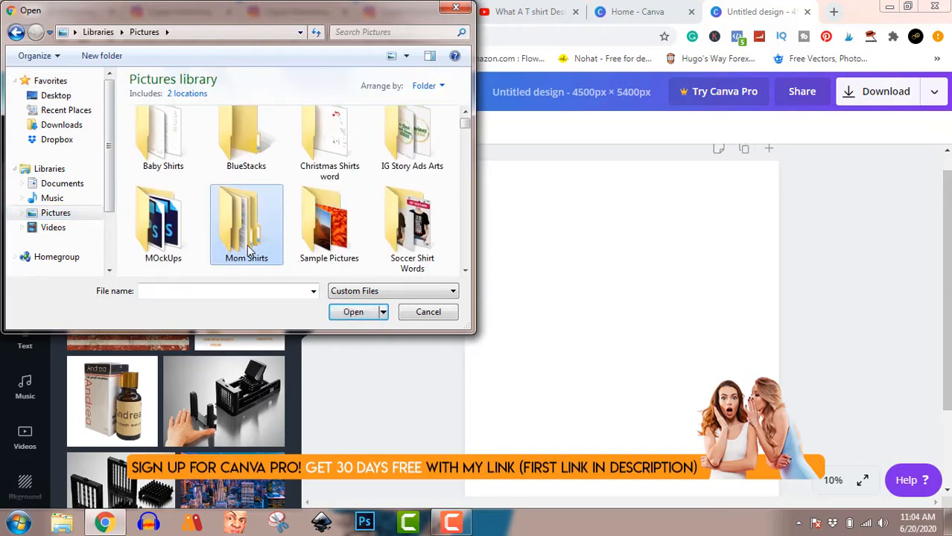
{"action": "key", "text": "n"}
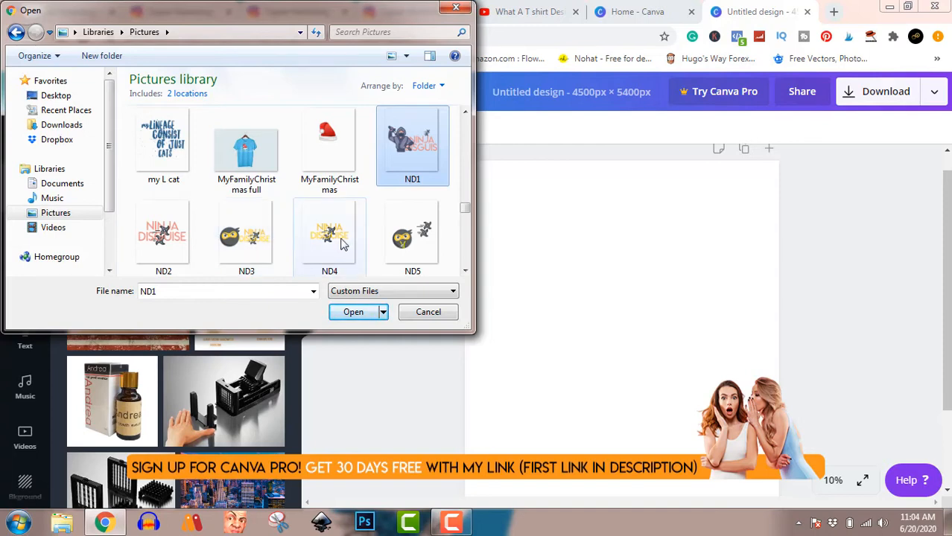
{"action": "left_click", "coordinate": [466, 274]}
{"action": "left_click", "coordinate": [465, 274]}
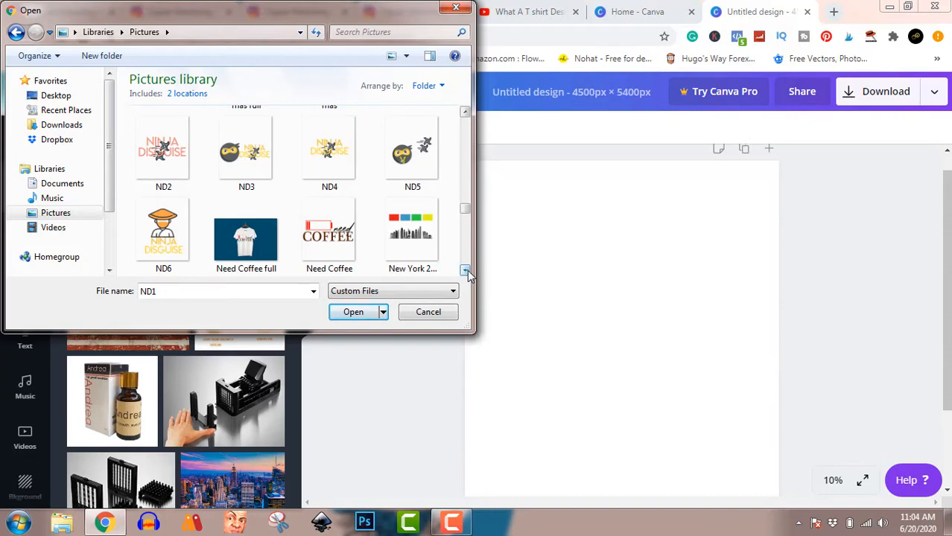
{"action": "left_click", "coordinate": [466, 272]}
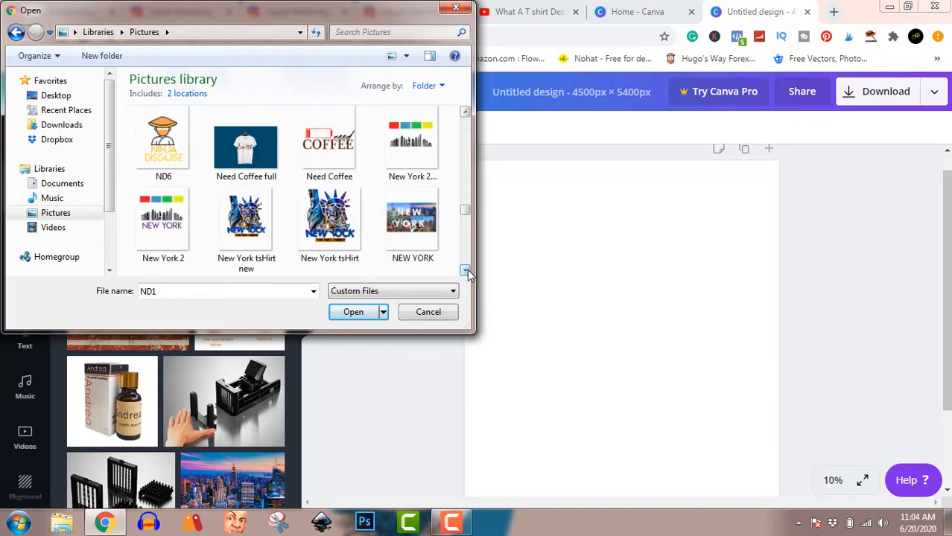
{"action": "left_click", "coordinate": [466, 272]}
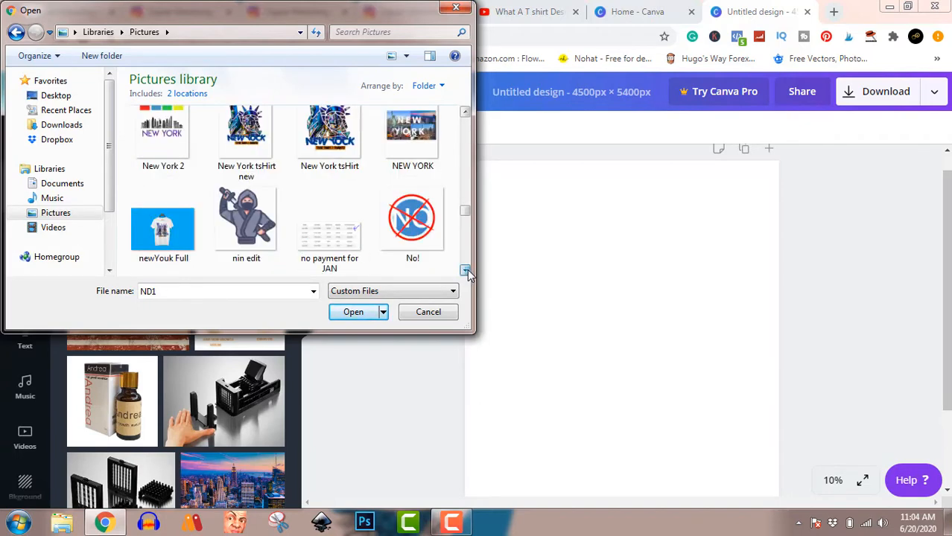
{"action": "left_click", "coordinate": [265, 232]}
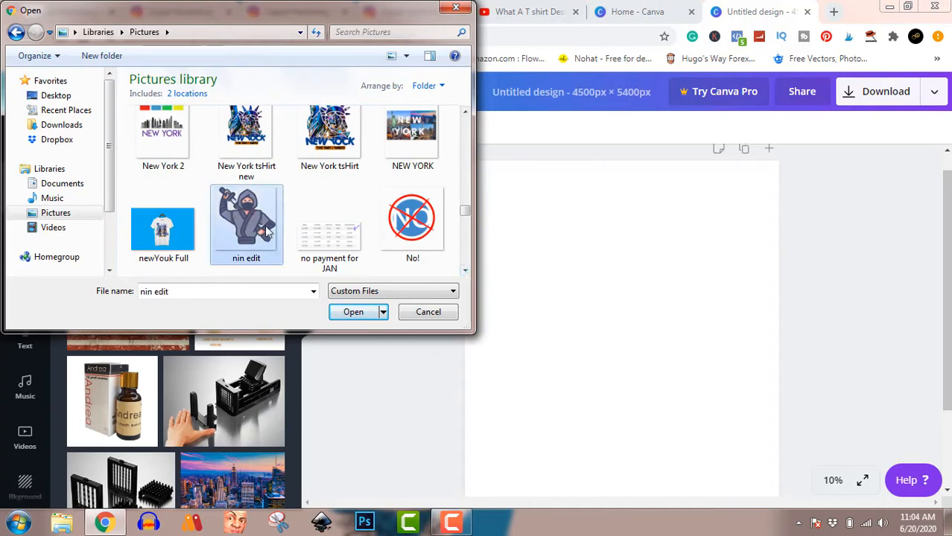
{"action": "left_click", "coordinate": [347, 312]}
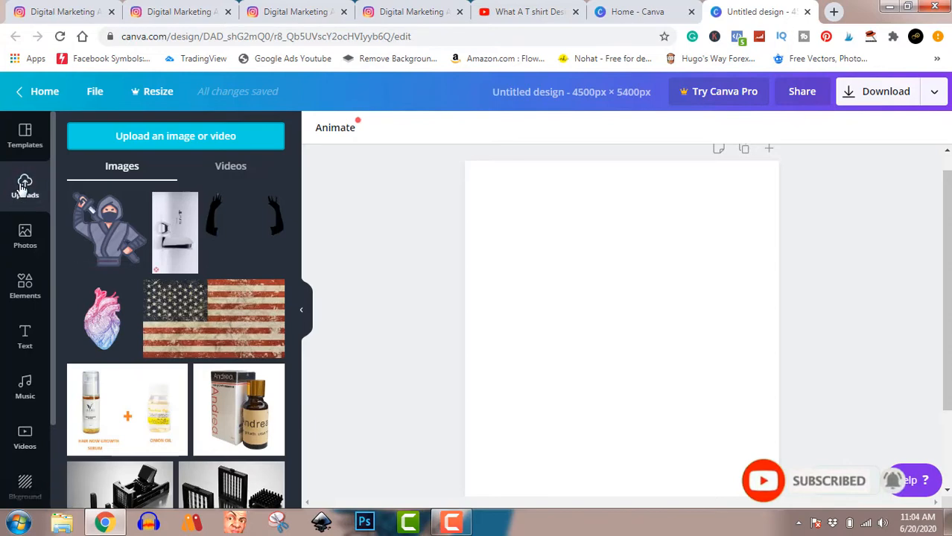
- Place the uploaded ninja image on the blank page, enlarge it slightly and keep it centred horizontally
{"action": "left_click", "coordinate": [116, 241]}
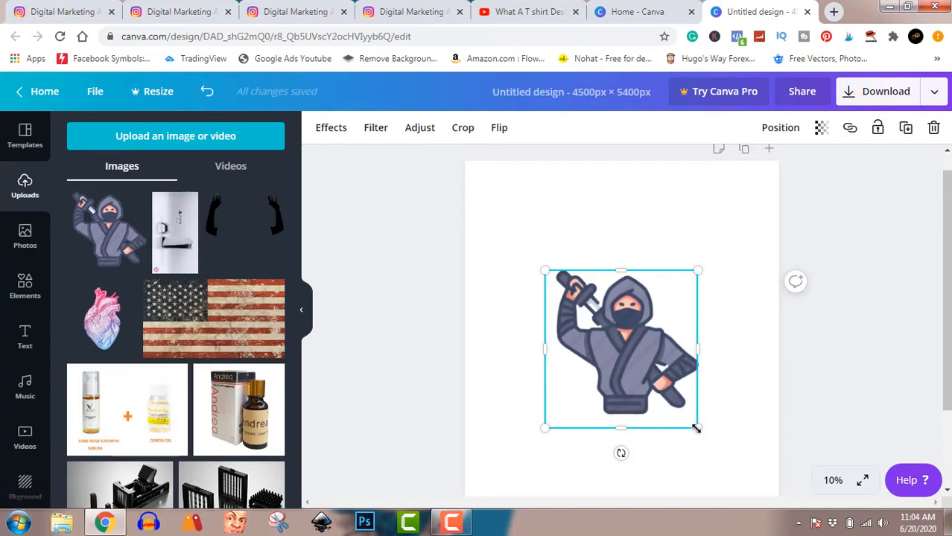
{"action": "left_click_drag", "start_coordinate": [704, 438], "coordinate": [732, 460]}
{"action": "left_click_drag", "start_coordinate": [661, 377], "coordinate": [646, 363]}
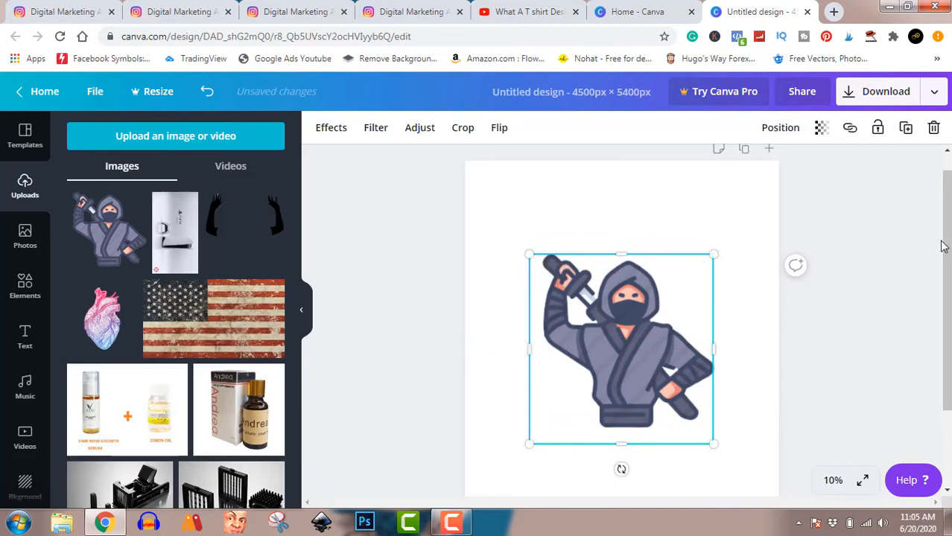
{"action": "mouse_move", "coordinate": [948, 242]}
{"action": "left_mouse_down"}
{"action": "mouse_move", "coordinate": [947, 317]}
{"action": "mouse_move", "coordinate": [948, 255]}
{"action": "left_mouse_up"}
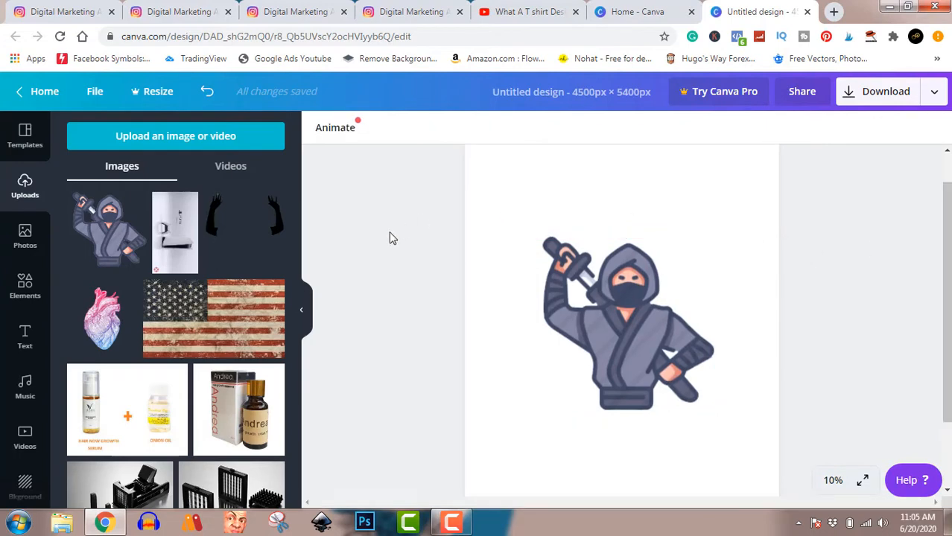
- Add the "Graphic Design" text template, enlarge it to about 2,751 × 2,247 and move it over the ninja's upper part
{"action": "left_click", "coordinate": [22, 342]}
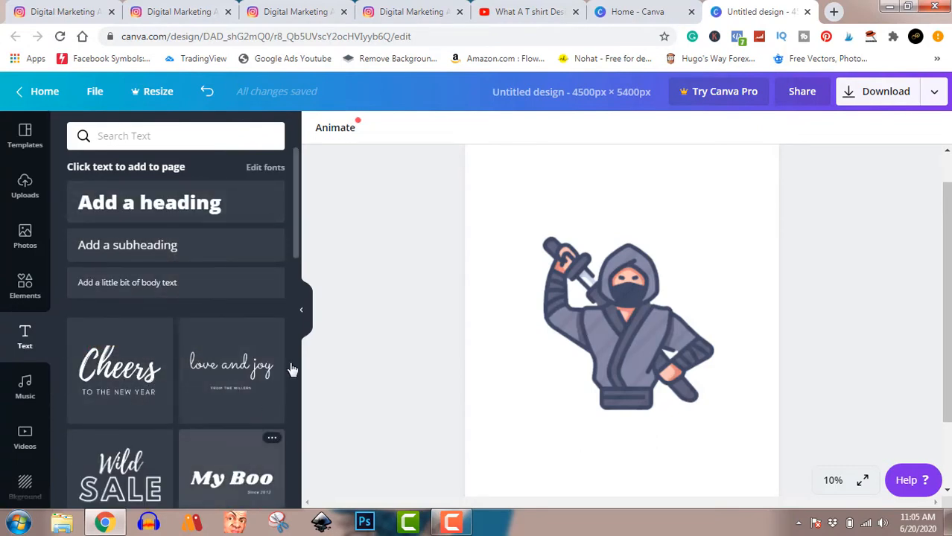
{"action": "scroll", "coordinate": [295, 260], "scroll_direction": "down", "scroll_amount": 2}
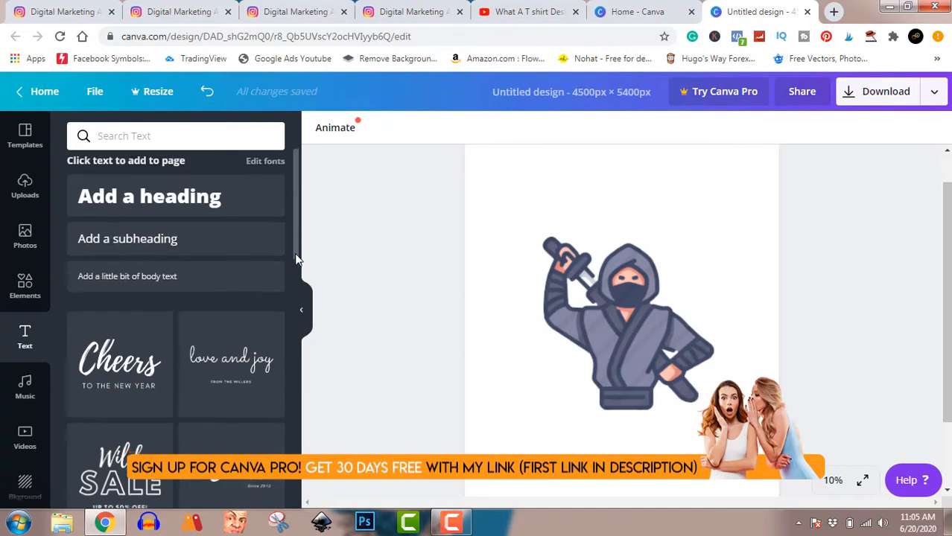
{"action": "scroll", "coordinate": [296, 290], "scroll_direction": "down", "scroll_amount": 1}
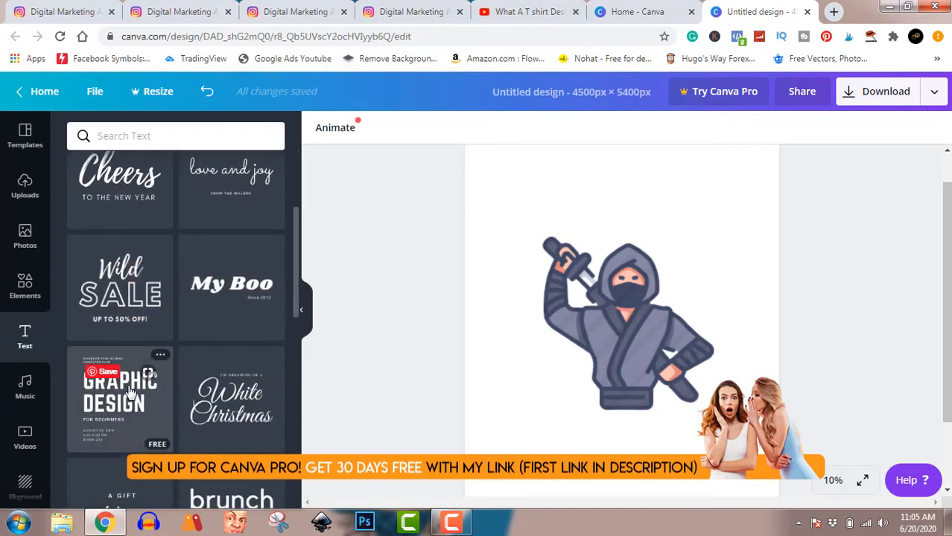
{"action": "left_click", "coordinate": [131, 391]}
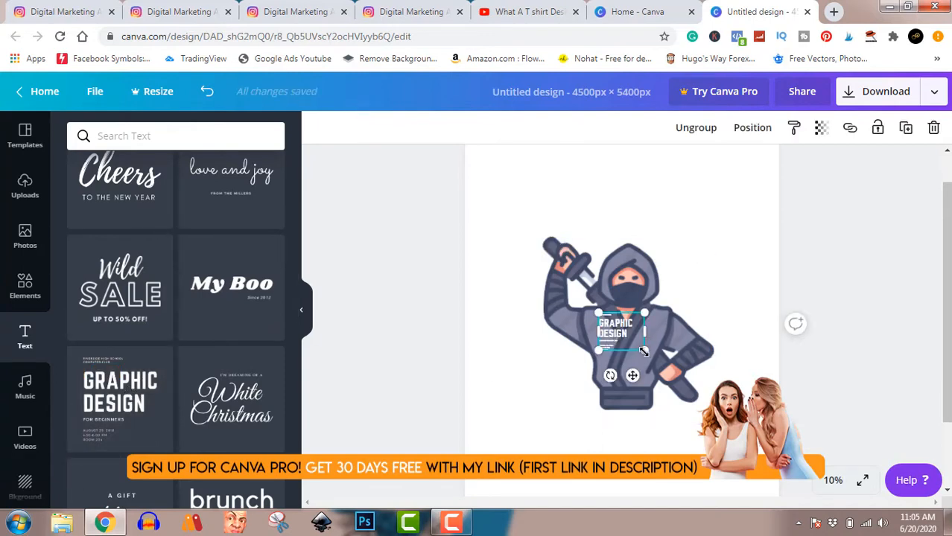
{"action": "left_click_drag", "start_coordinate": [647, 355], "coordinate": [806, 447]}
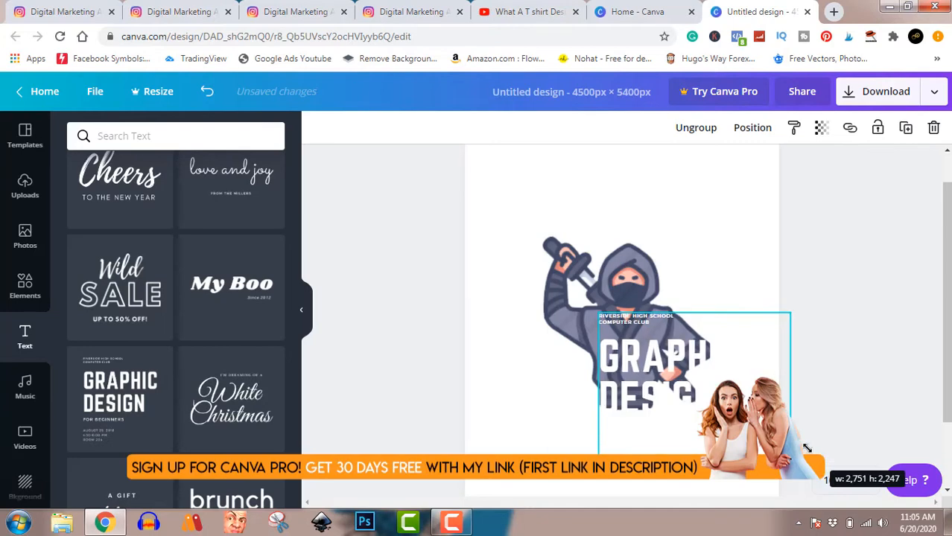
{"action": "left_click_drag", "start_coordinate": [744, 387], "coordinate": [680, 252]}
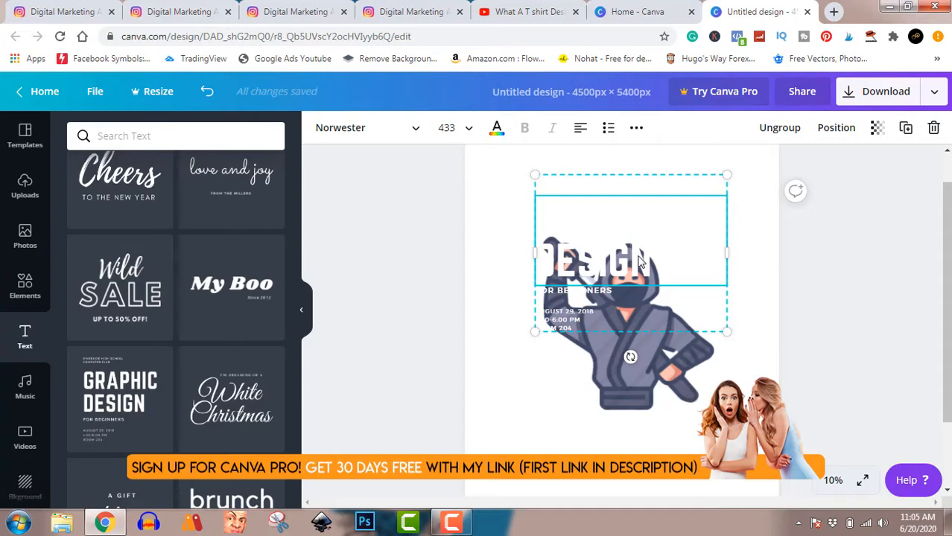
- Recolour the "GRAPHIC DESIGN" heading with the salmon pink taken from the ninja image's photo colours
{"action": "double_click", "coordinate": [638, 260]}
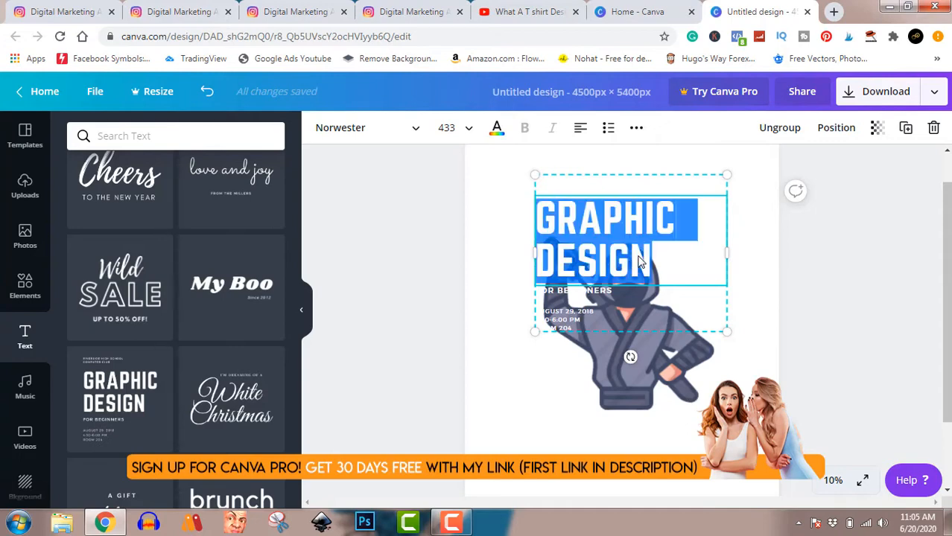
{"action": "left_click", "coordinate": [497, 127]}
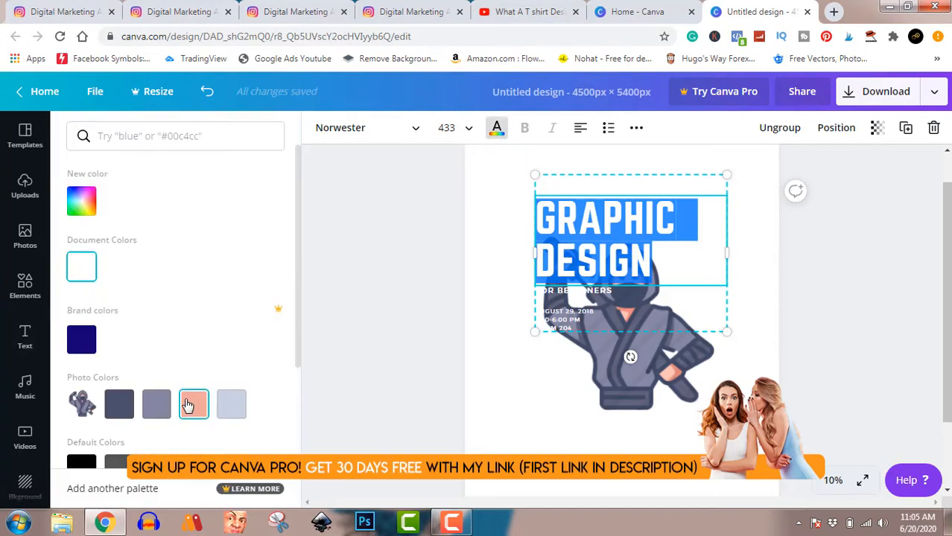
{"action": "left_click", "coordinate": [189, 404]}
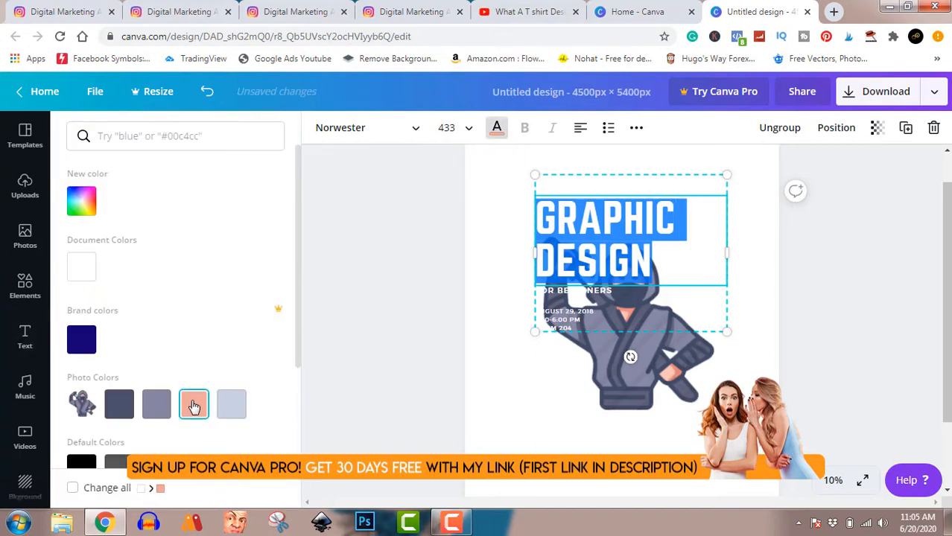
{"action": "left_click", "coordinate": [826, 328]}
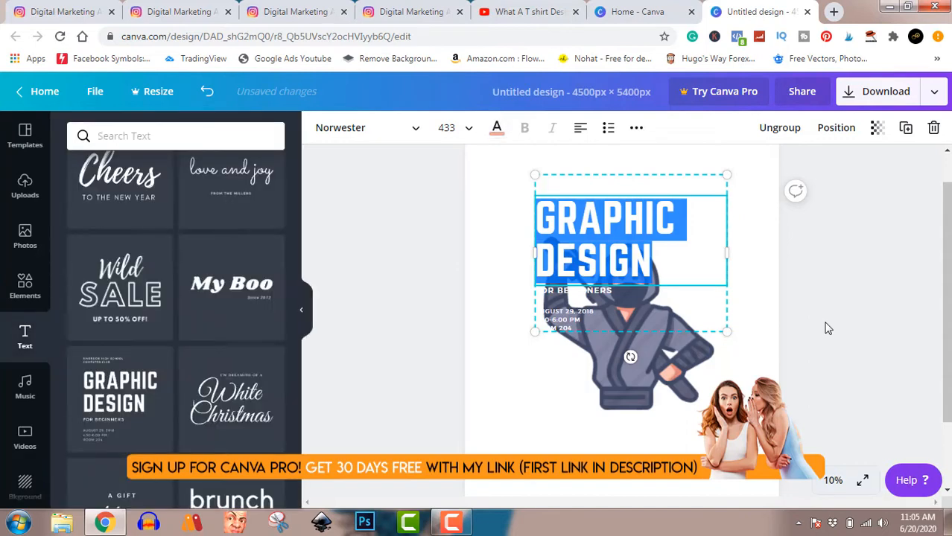
{"action": "left_click", "coordinate": [758, 246]}
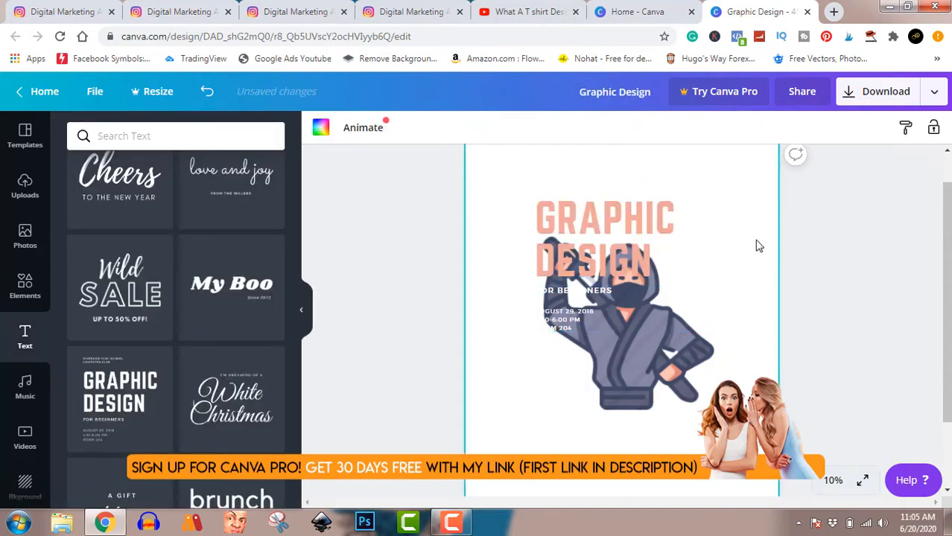
- Ungroup the text template and delete the small "Riverside High School Computer Club" line above the heading
{"action": "left_click", "coordinate": [706, 270]}
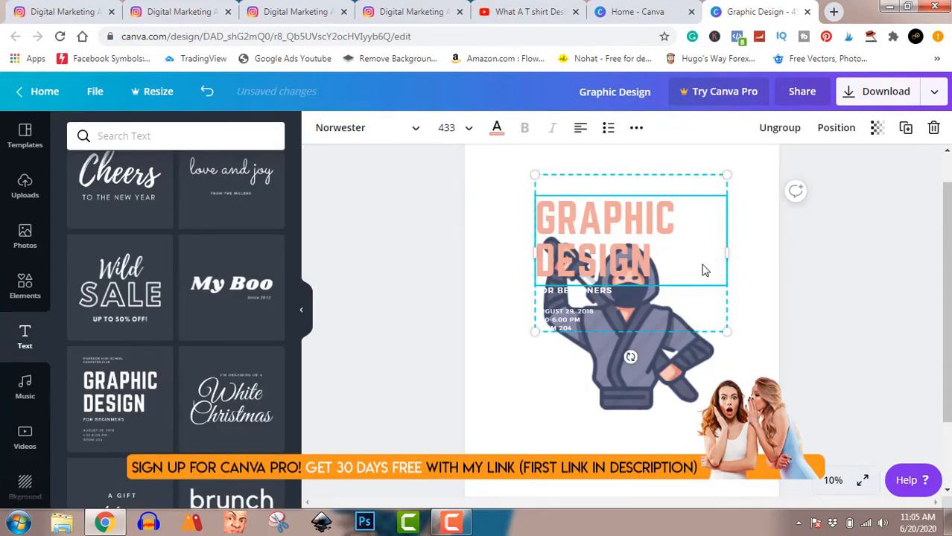
{"action": "left_click", "coordinate": [779, 129]}
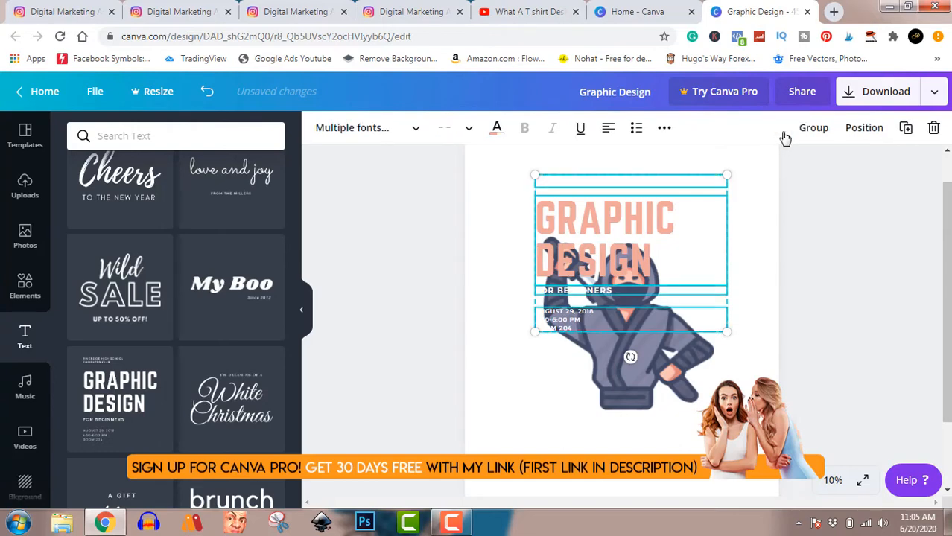
{"action": "left_click", "coordinate": [834, 232]}
{"action": "left_click", "coordinate": [635, 188]}
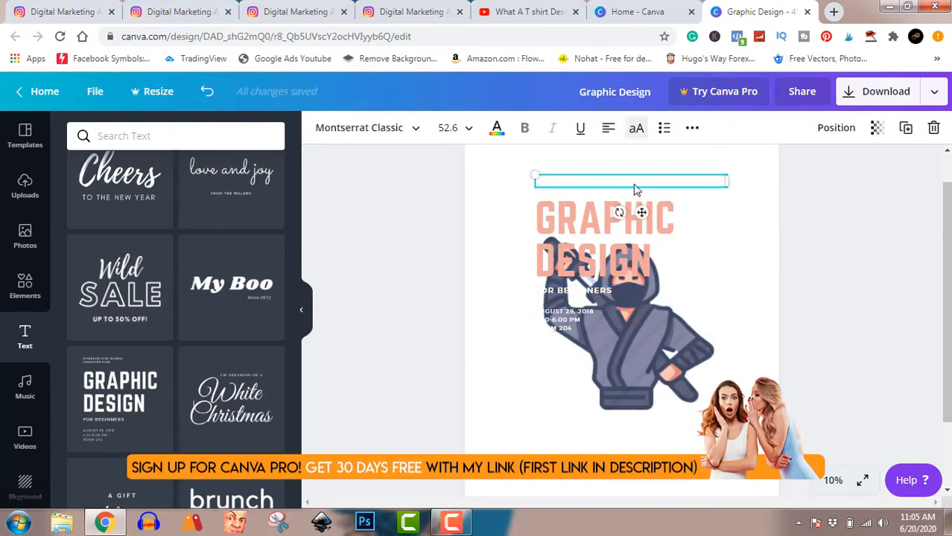
{"action": "key", "text": "Delete"}
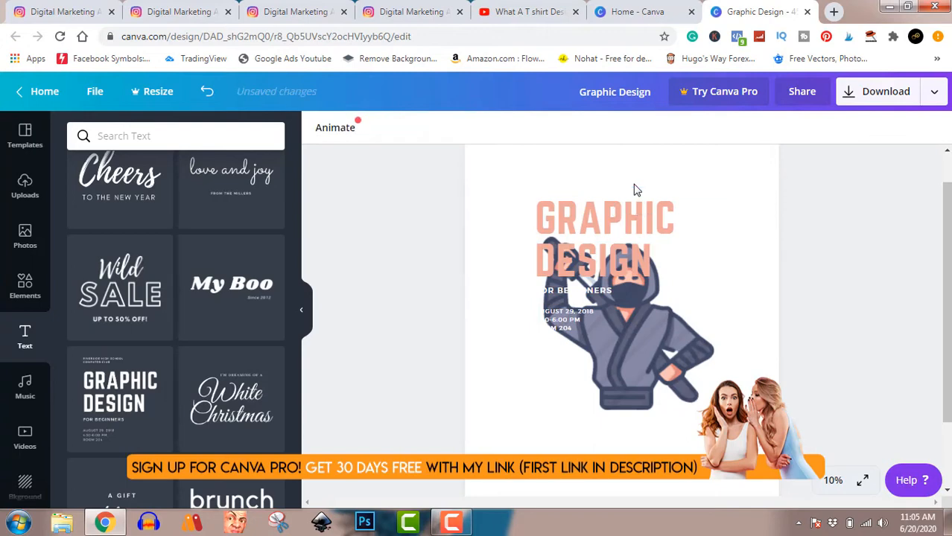
- Delete the "For Beginners" line and the date, time and room text block below the heading
{"action": "left_click", "coordinate": [610, 292]}
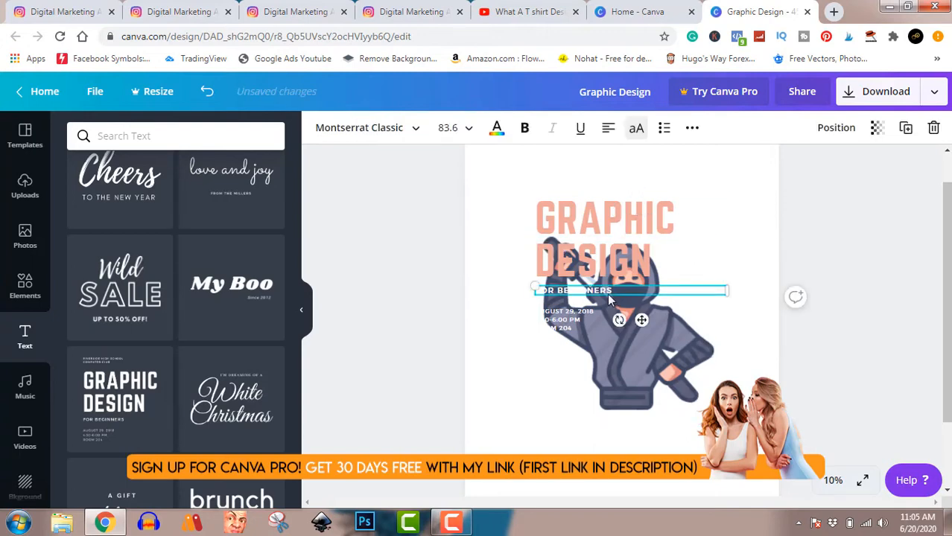
{"action": "key", "text": "Delete"}
{"action": "left_click", "coordinate": [577, 319]}
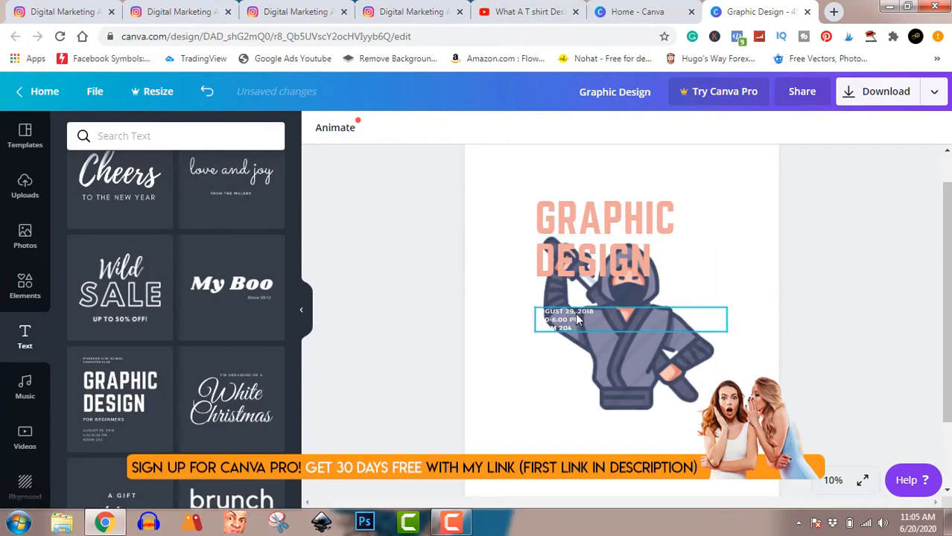
{"action": "key", "text": "Delete"}
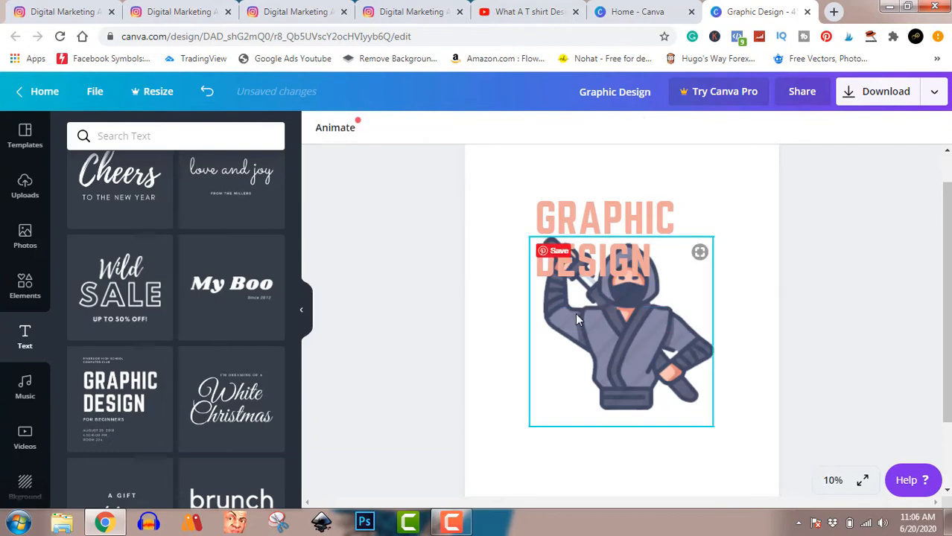
{"action": "left_click", "coordinate": [622, 214]}
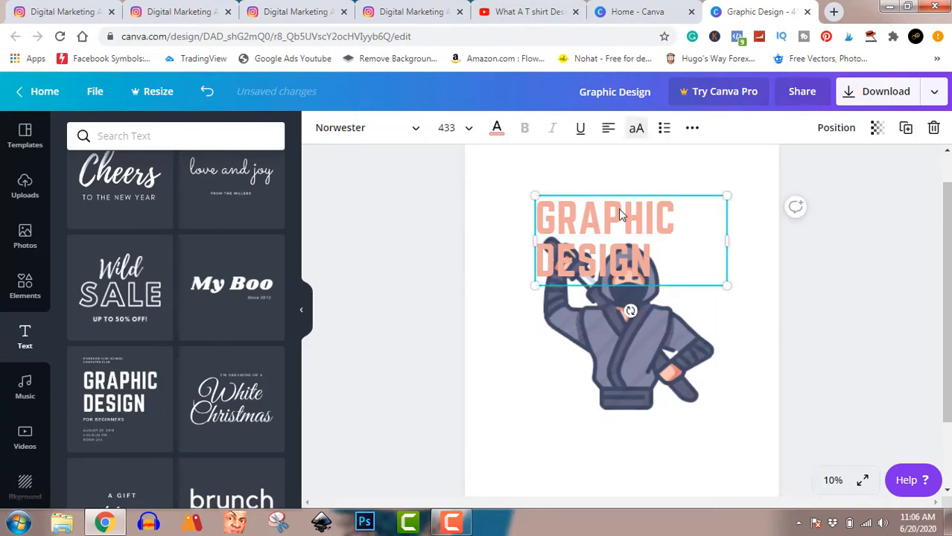
{"action": "key", "text": "ctrl+a"}
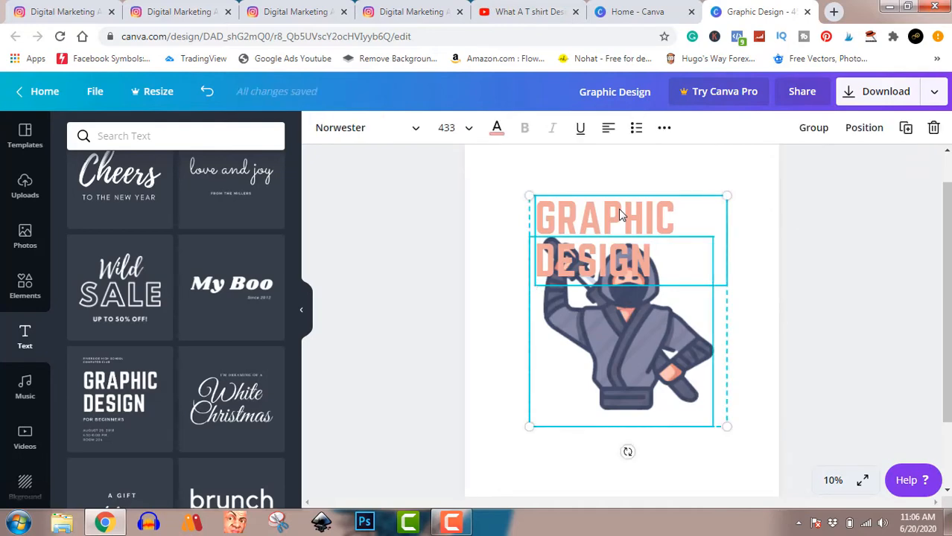
{"action": "left_click", "coordinate": [825, 255]}
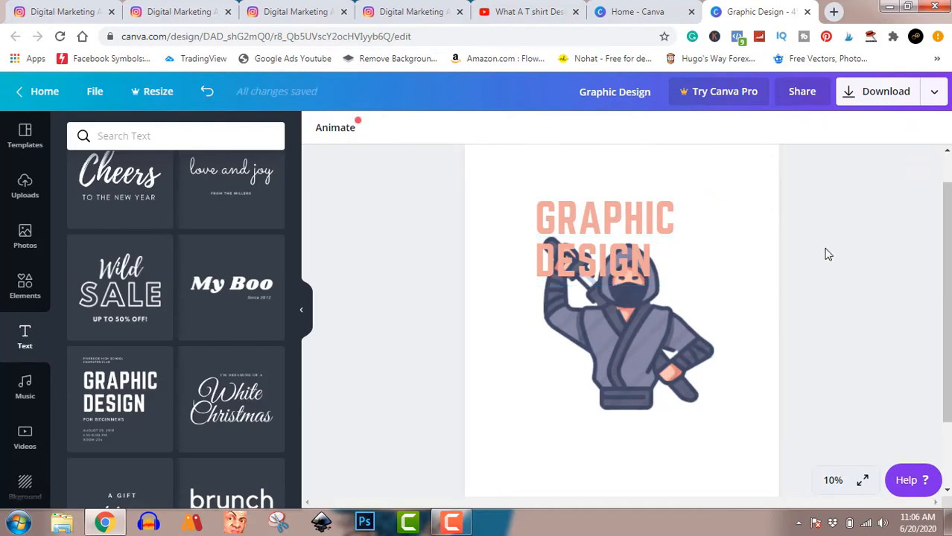
{"action": "left_click", "coordinate": [641, 222]}
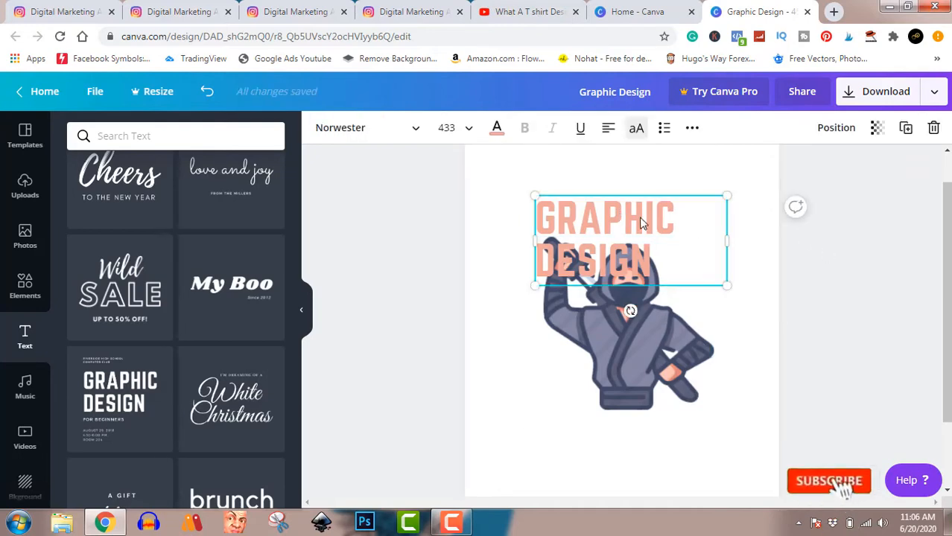
{"action": "key", "text": "ctrl+a"}
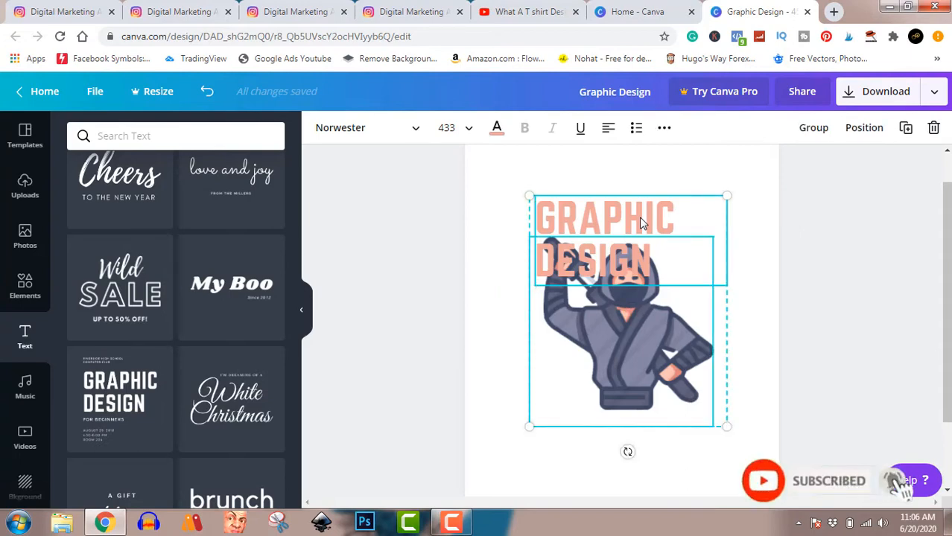
{"action": "left_click", "coordinate": [820, 260]}
- Replace the "GRAPHIC DESIGN" heading text with "NINJA DISGUISE"
{"action": "left_click", "coordinate": [638, 213]}
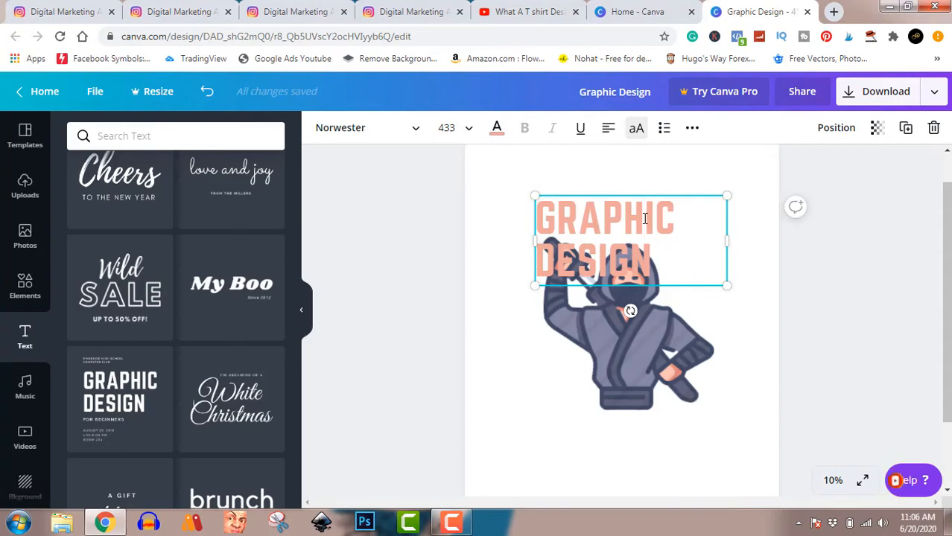
{"action": "left_click", "coordinate": [646, 218]}
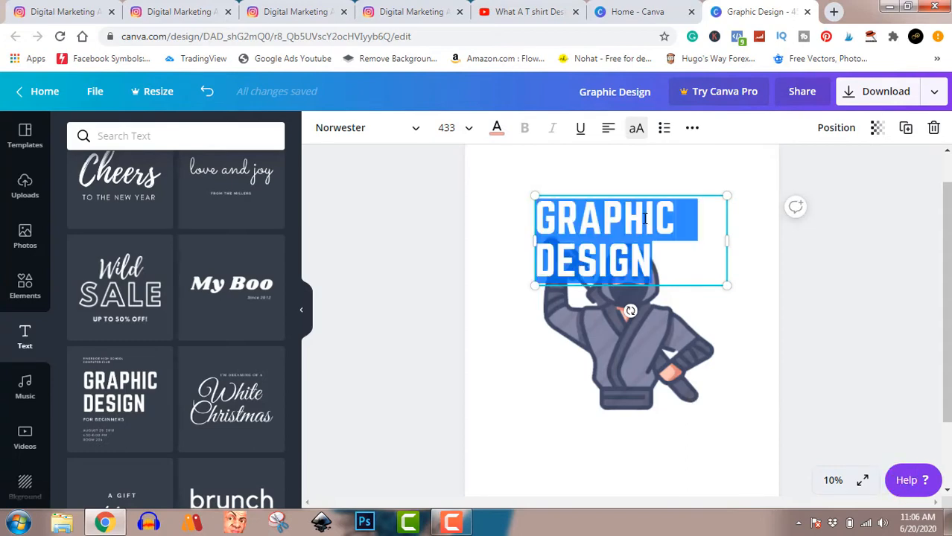
{"action": "type", "text": "N"}
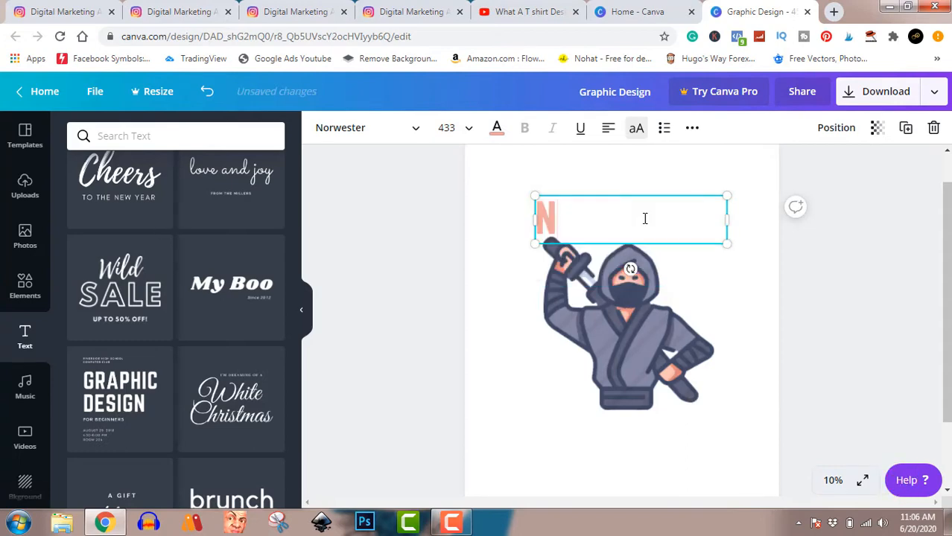
{"action": "type", "text": "IN"}
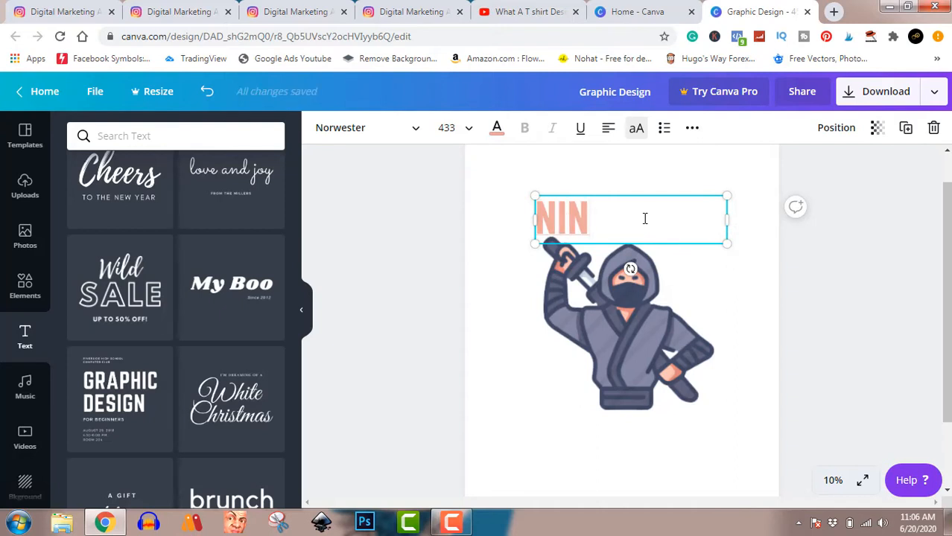
{"action": "type", "text": "JA"}
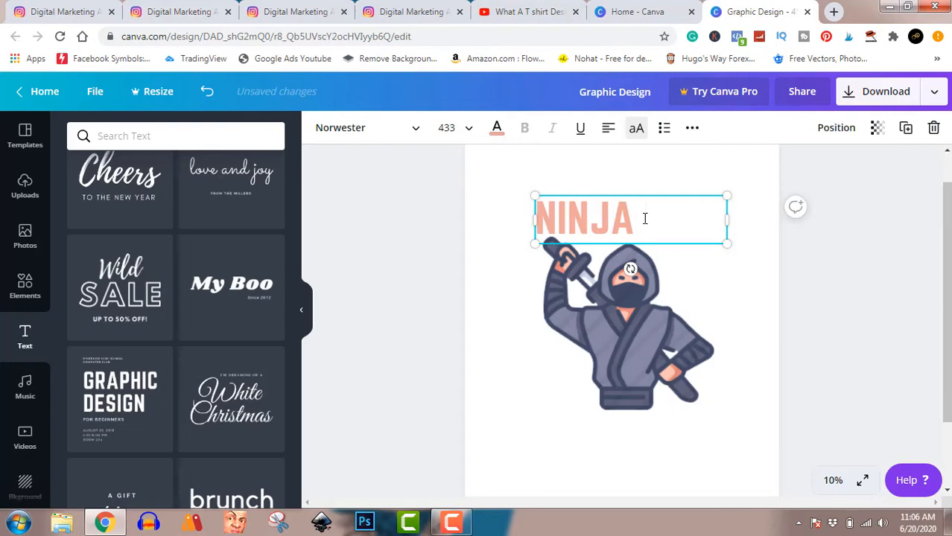
{"action": "type", "text": "DI"}
{"action": "type", "text": "S"}
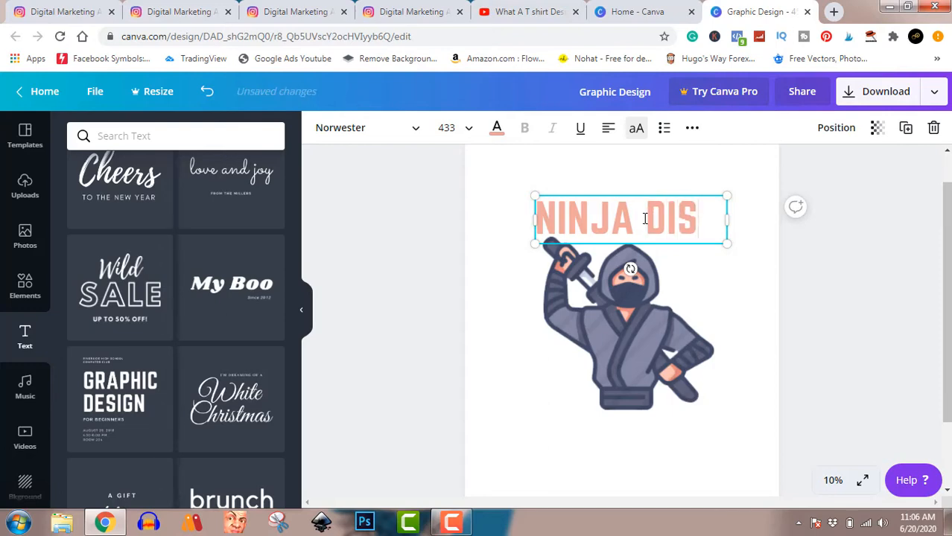
{"action": "type", "text": "G"}
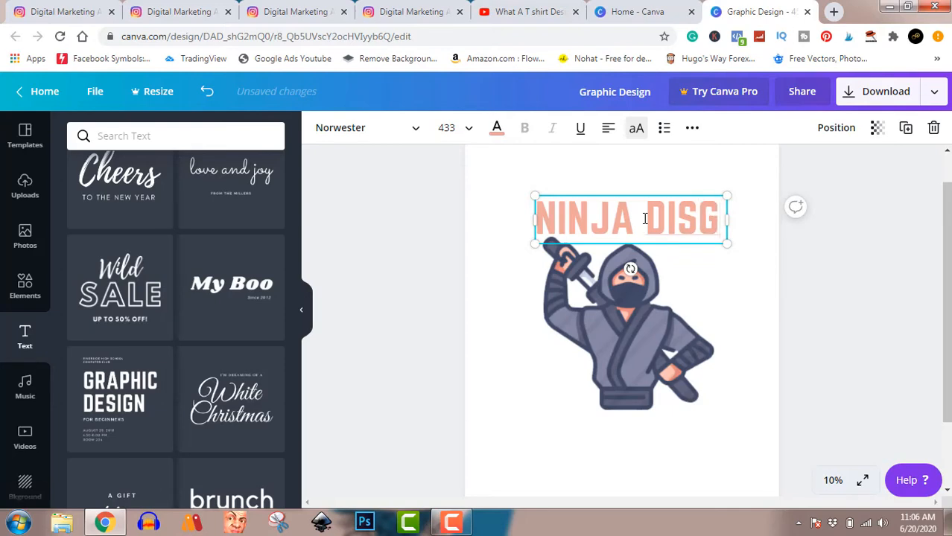
{"action": "type", "text": "UI"}
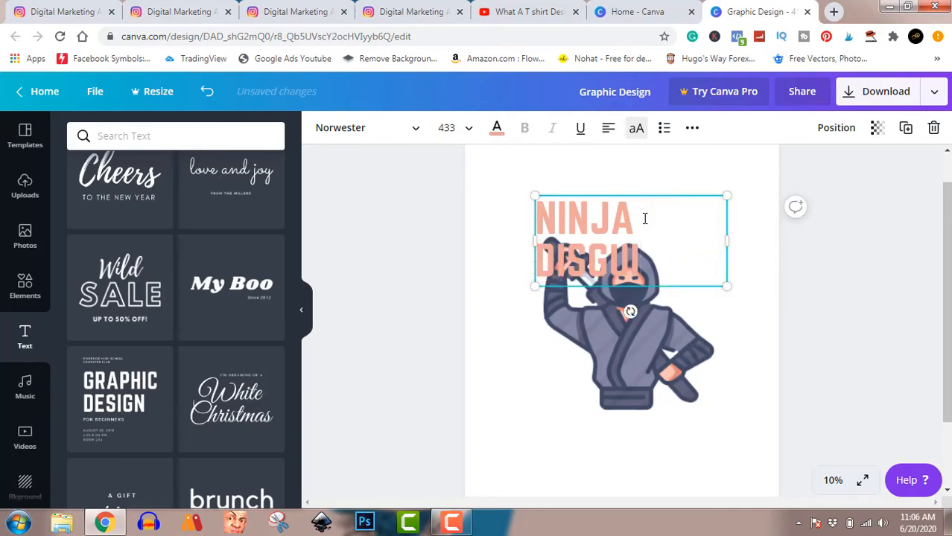
{"action": "type", "text": "SE"}
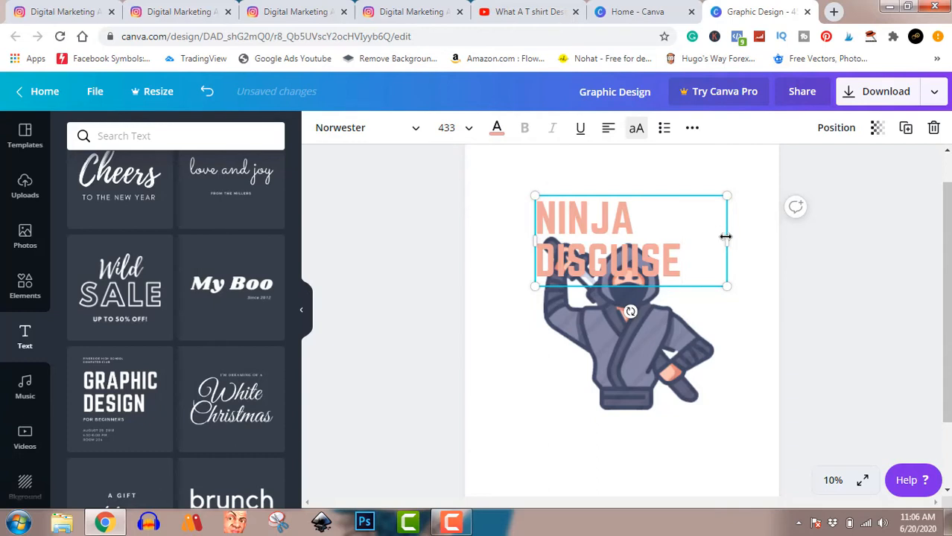
- Resize the heading to fit on one line at font size 354 and centre it just above the ninja
{"action": "left_click_drag", "start_coordinate": [726, 240], "coordinate": [748, 233]}
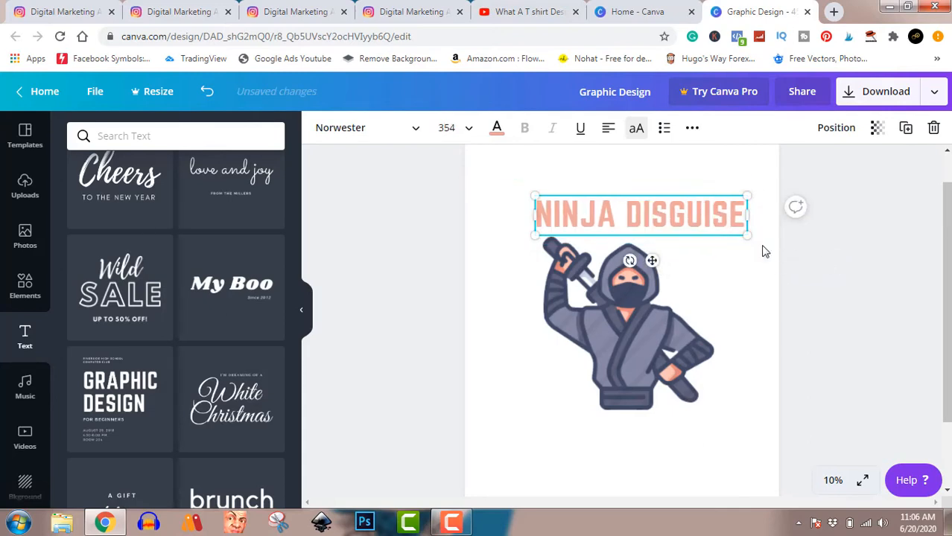
{"action": "left_click", "coordinate": [879, 276]}
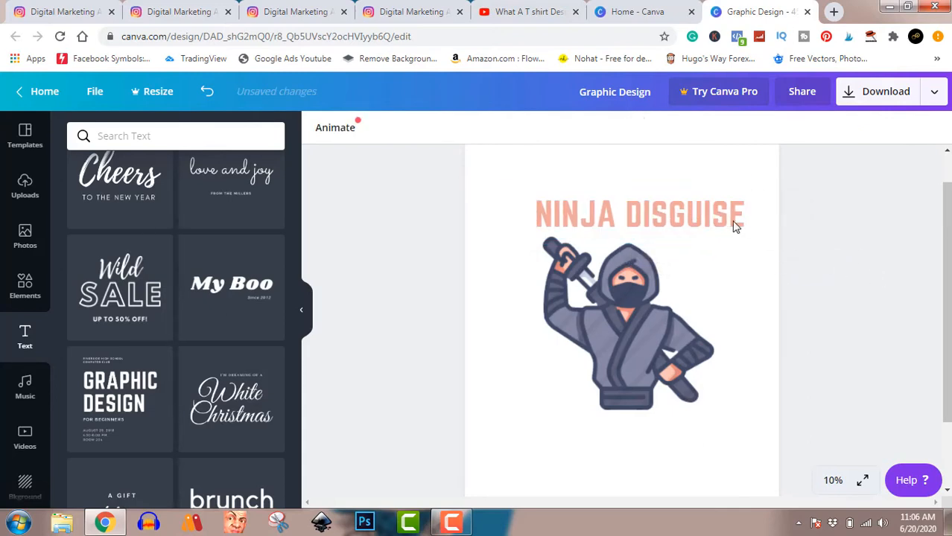
{"action": "left_click_drag", "start_coordinate": [727, 221], "coordinate": [704, 208]}
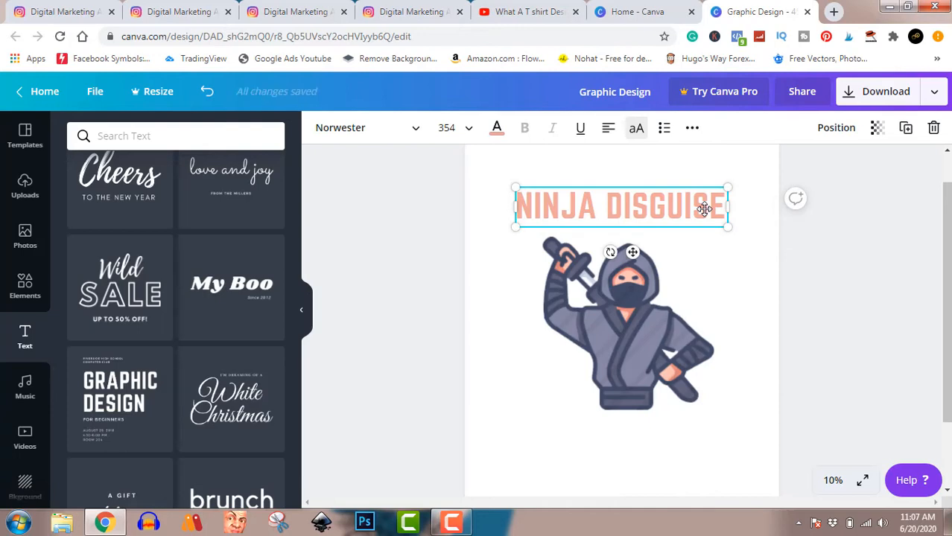
{"action": "left_click", "coordinate": [841, 278]}
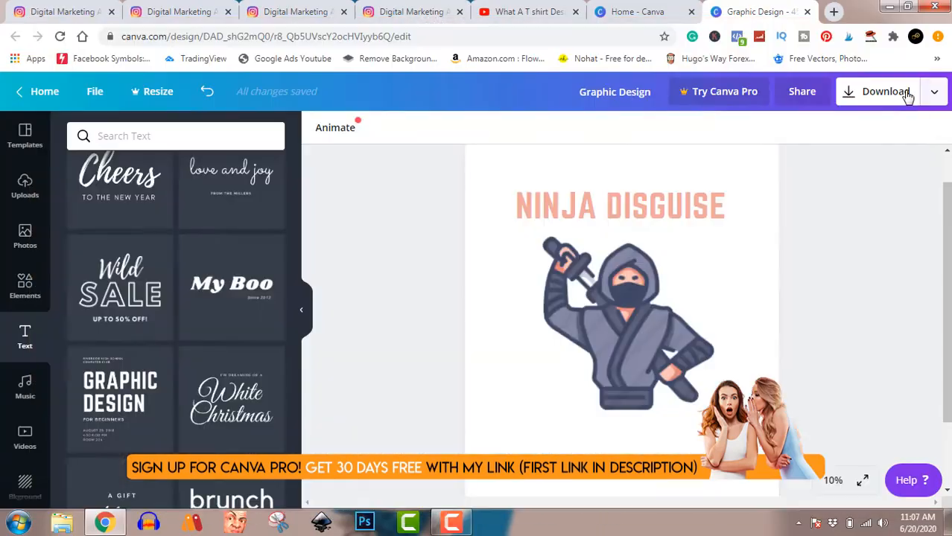
- Download the design as a 4500 × 5400 px PNG and dismiss the referral offer
{"action": "left_click", "coordinate": [905, 93]}
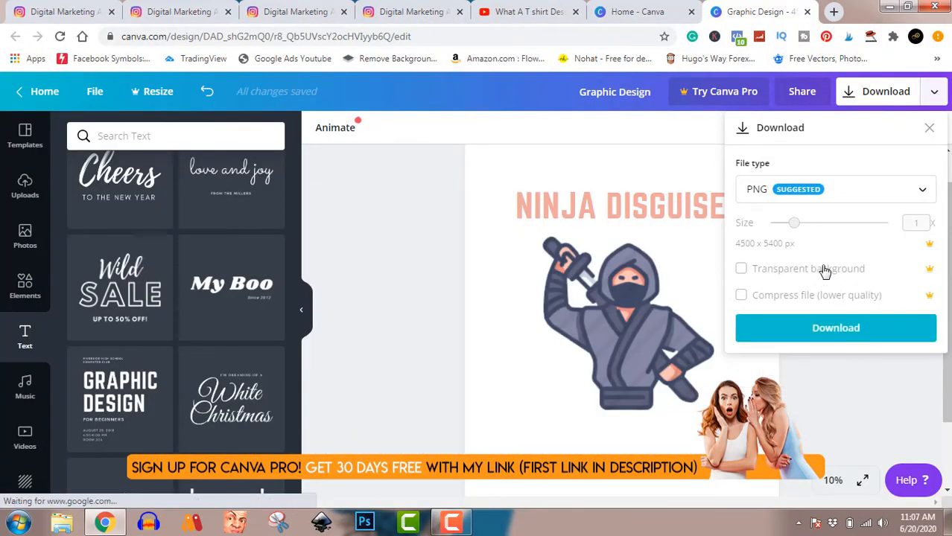
{"action": "left_click", "coordinate": [840, 329]}
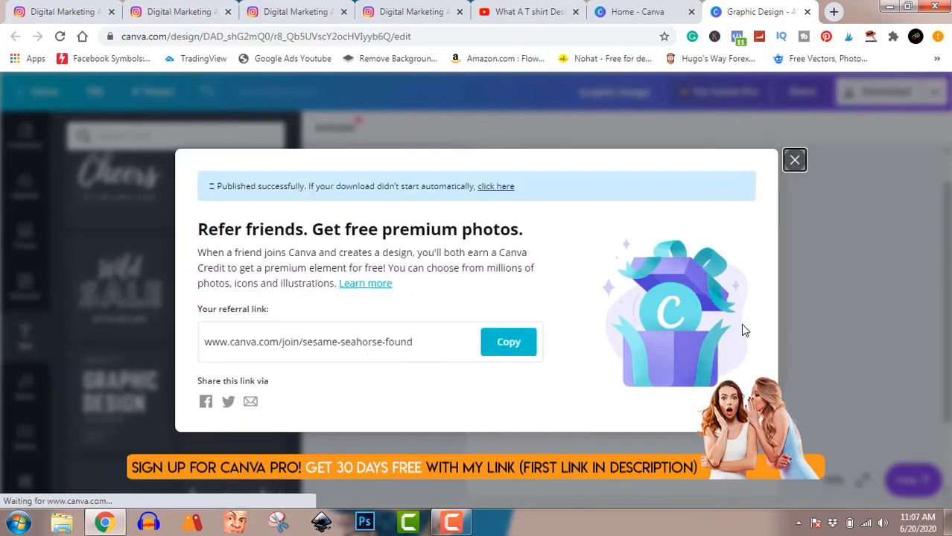
{"action": "left_click", "coordinate": [794, 162]}
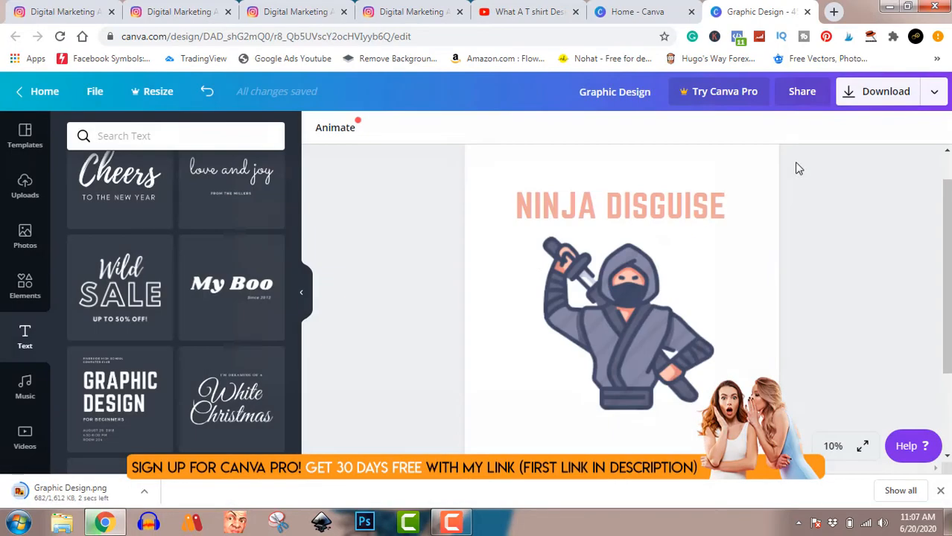
- Show the downloaded "Graphic Design" PNG in its folder, view it in Windows Photo Viewer, and close the viewer and folder
{"action": "left_click", "coordinate": [144, 492]}
{"action": "left_click", "coordinate": [192, 440]}
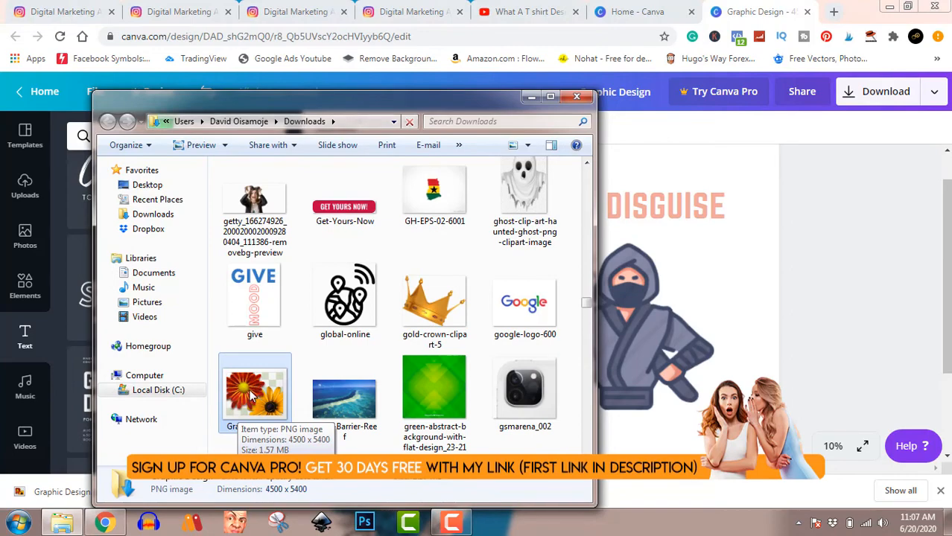
{"action": "double_click", "coordinate": [253, 395]}
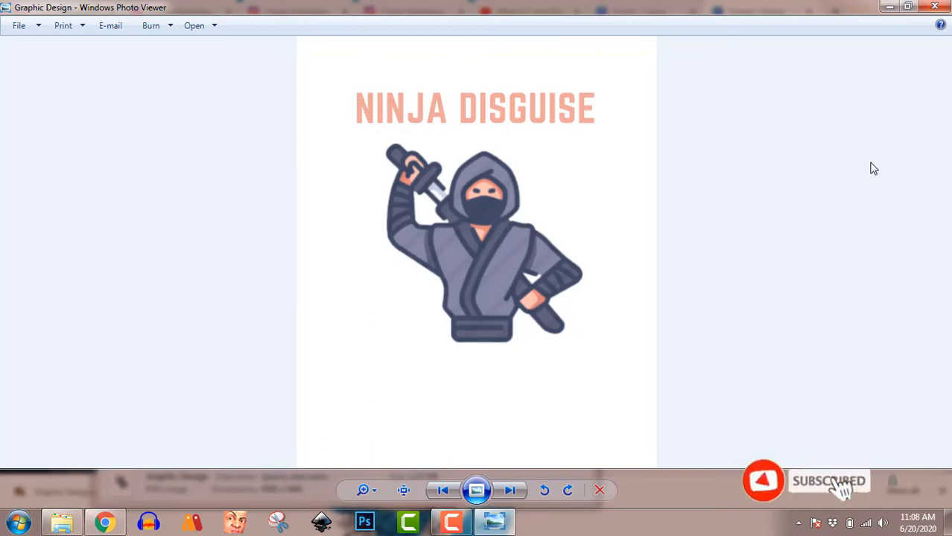
{"action": "left_click", "coordinate": [932, 8]}
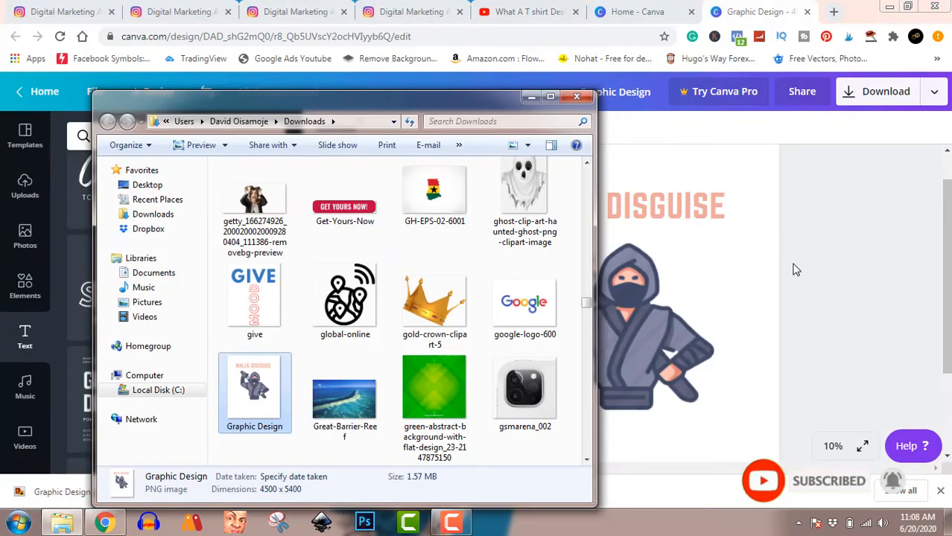
{"action": "left_click", "coordinate": [577, 97]}
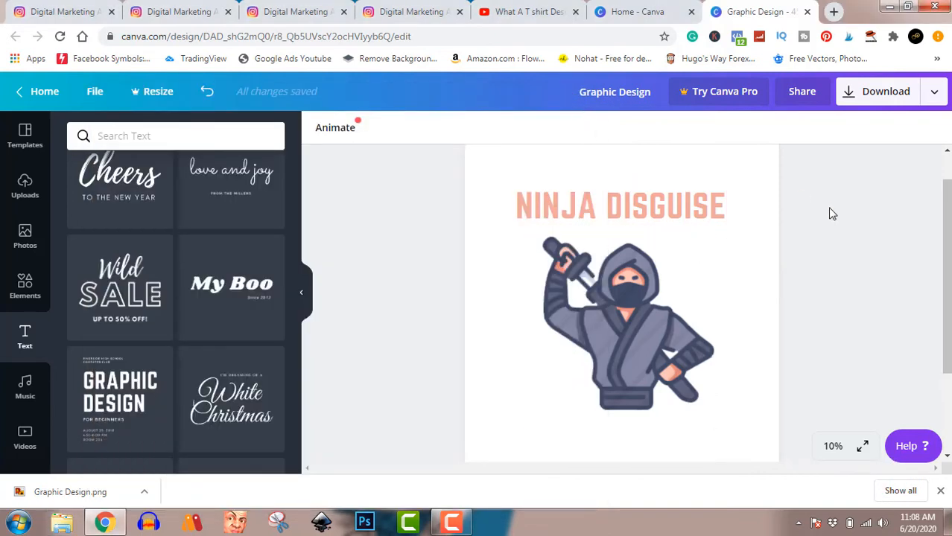